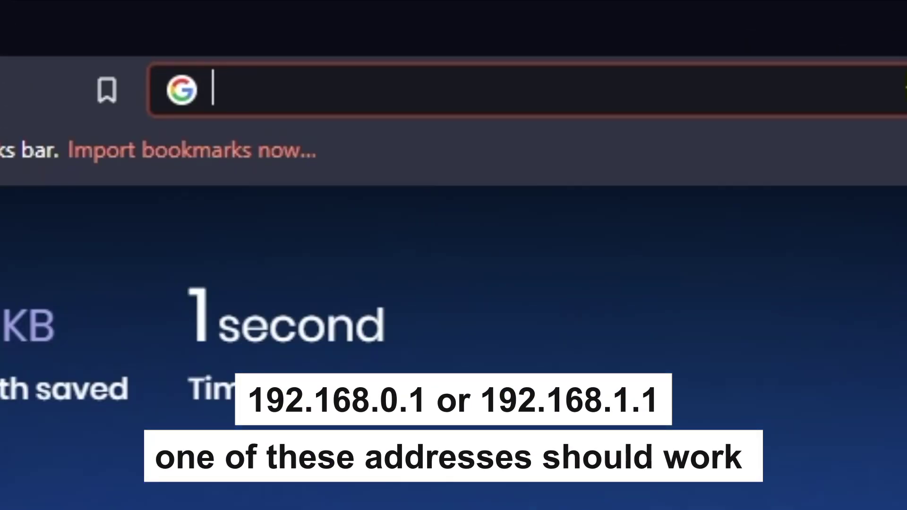
Load the router's admin page at 192.168.0.1 in Chrome
{"action": "type", "text": "192"}
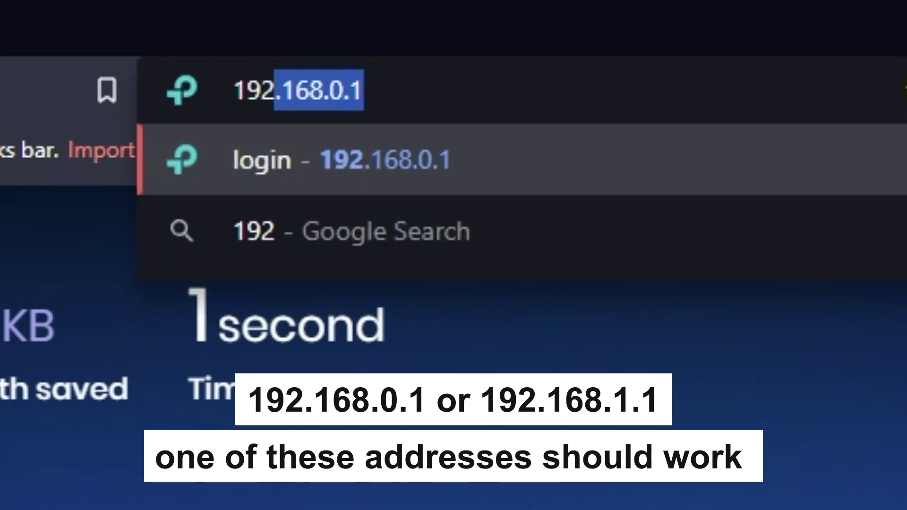
{"action": "type", "text": ".168.1."}
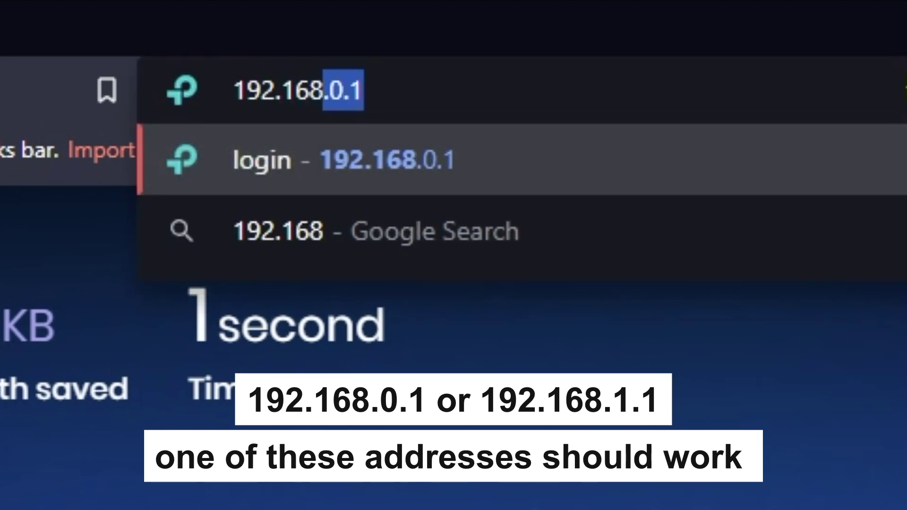
{"action": "type", "text": "1"}
{"action": "key", "text": "Return"}
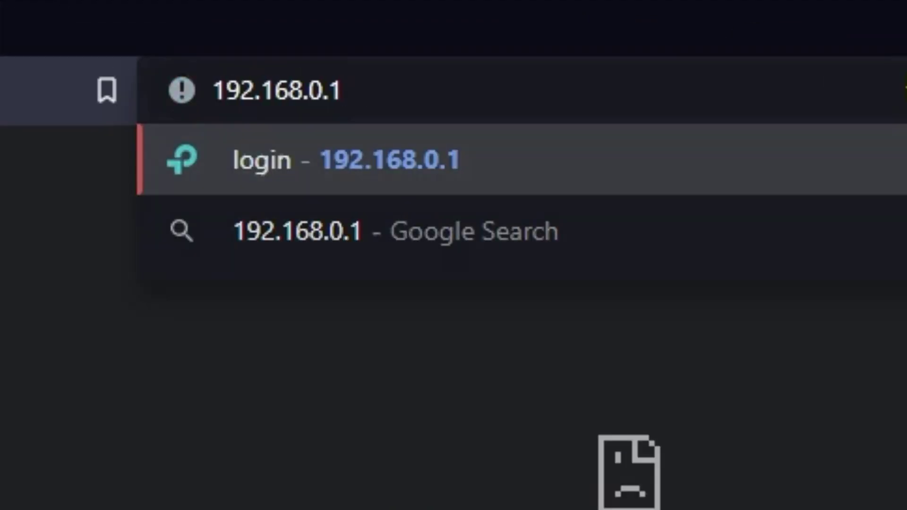
{"action": "key", "text": "Return"}
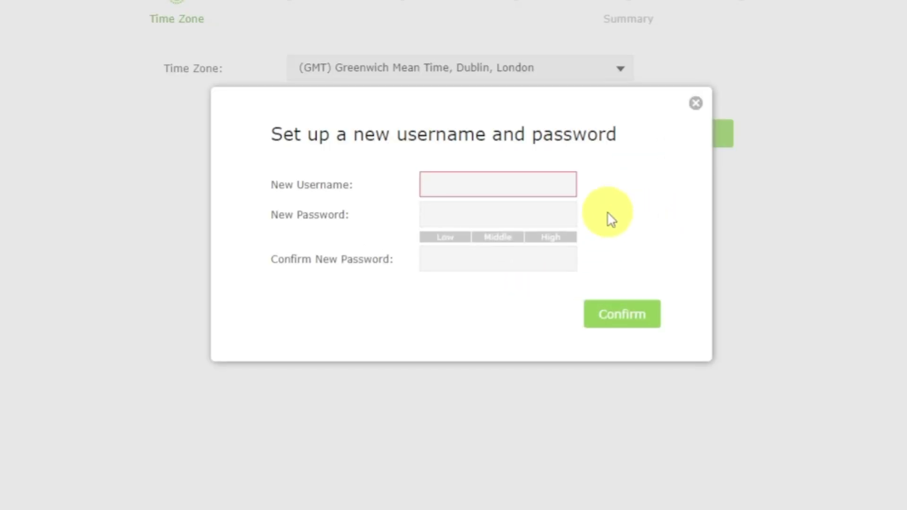
Create the new admin login by entering a username and the password twice, then confirm
{"action": "left_click", "coordinate": [541, 190]}
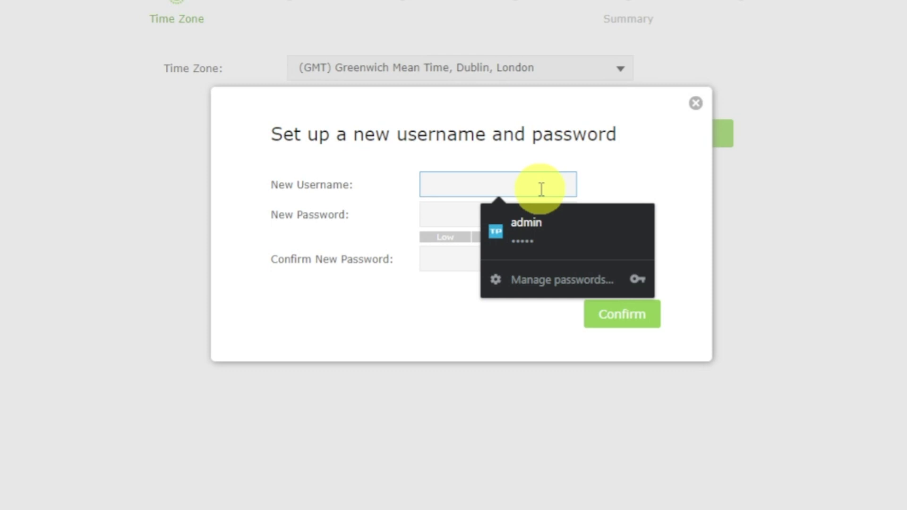
{"action": "type", "text": "admin"}
{"action": "left_click", "coordinate": [440, 211]}
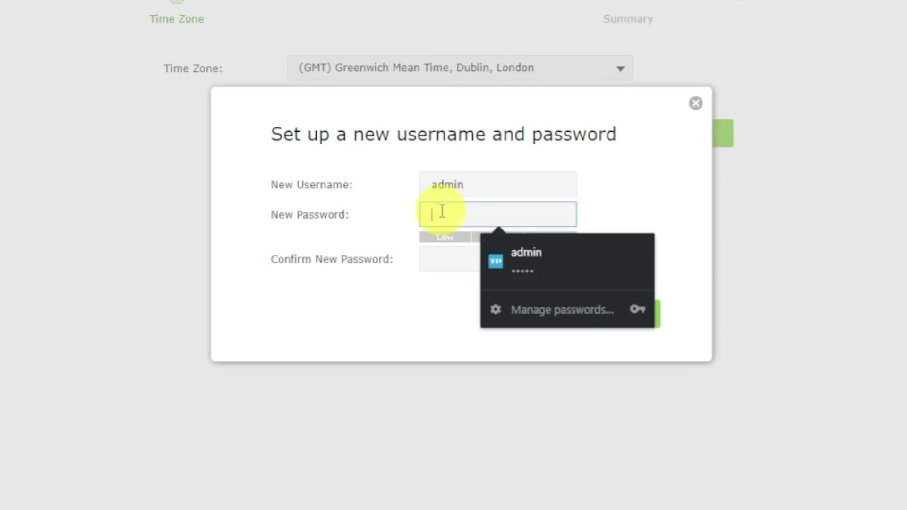
{"action": "type", "text": "admin1234"}
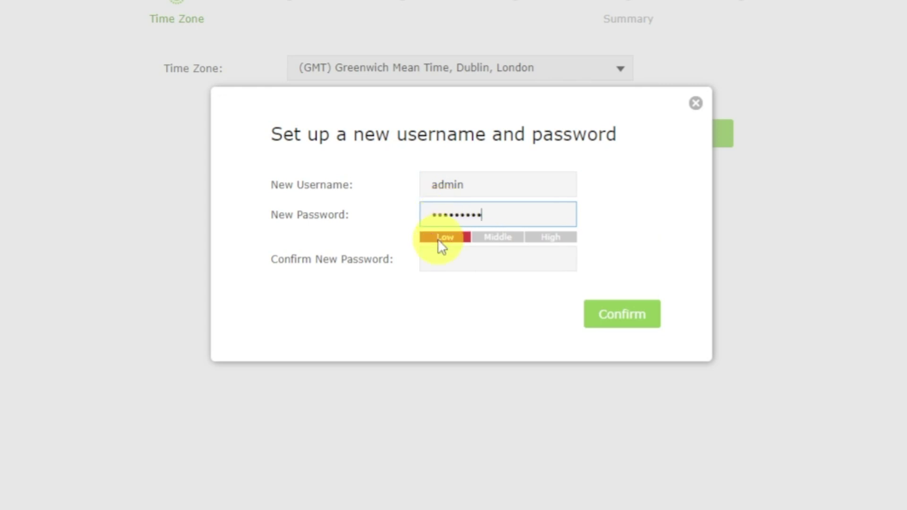
{"action": "left_click", "coordinate": [443, 258]}
{"action": "type", "text": "admin12"}
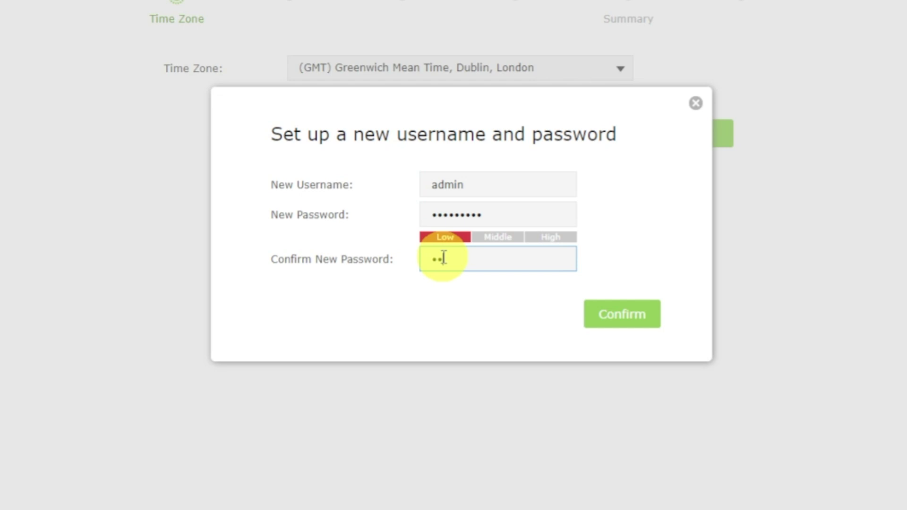
{"action": "type", "text": "34"}
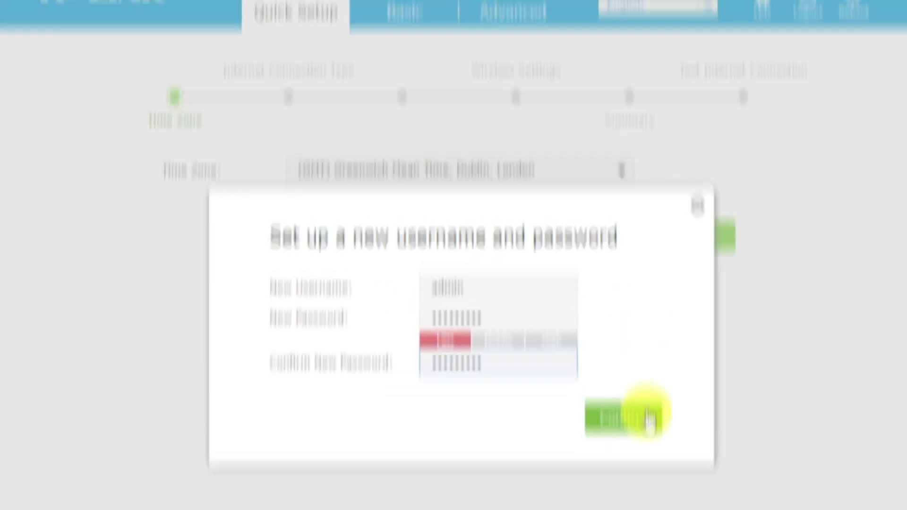
{"action": "left_click", "coordinate": [621, 305]}
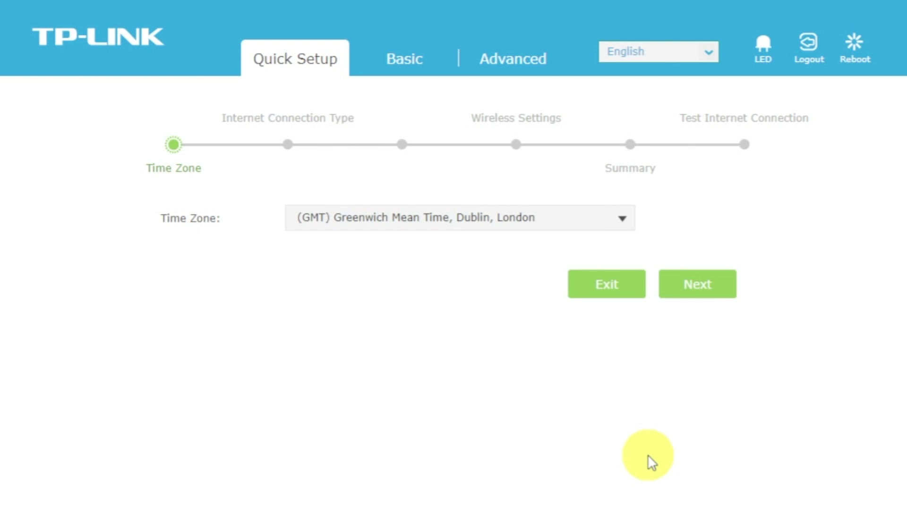
Keep the time zone at (GMT) Greenwich Mean Time, Dublin, London and continue
{"action": "left_click", "coordinate": [625, 219]}
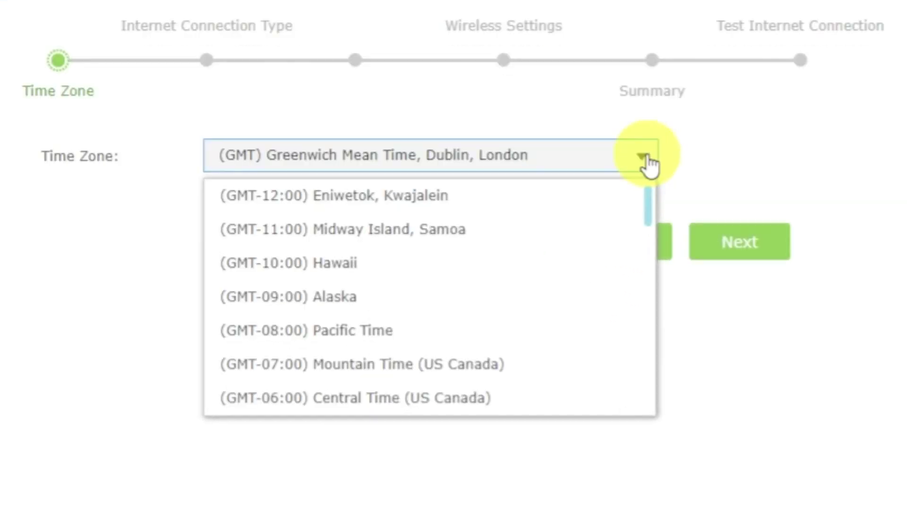
{"action": "left_click", "coordinate": [647, 160]}
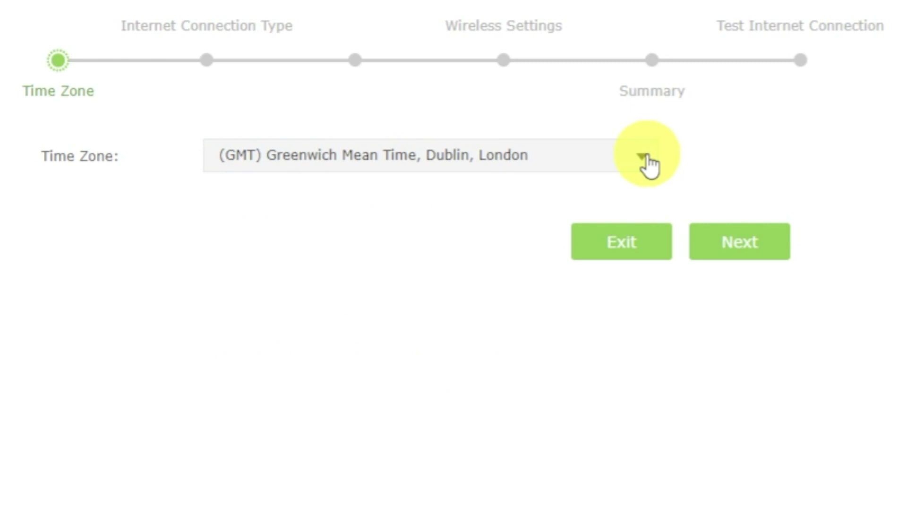
{"action": "left_click", "coordinate": [754, 232]}
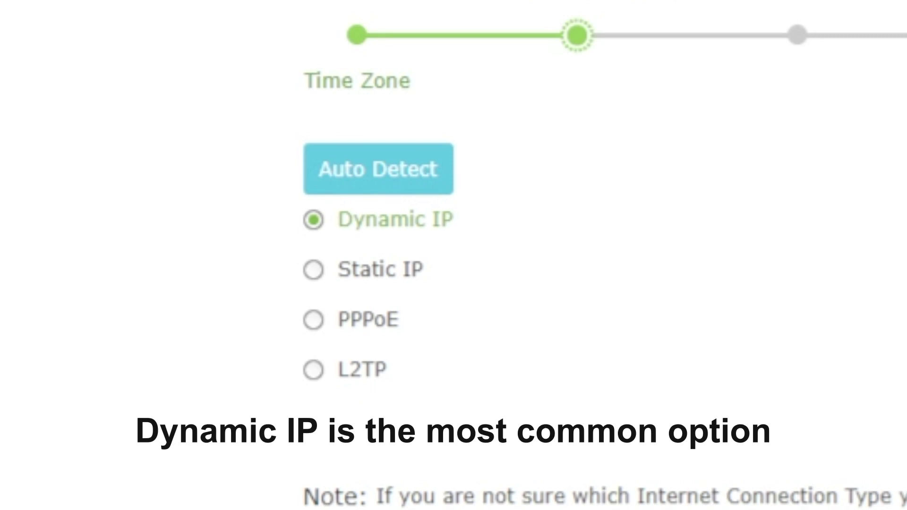
Auto-detect the connection type, keeping Dynamic IP, and advance to MAC cloning
{"action": "left_click", "coordinate": [410, 176]}
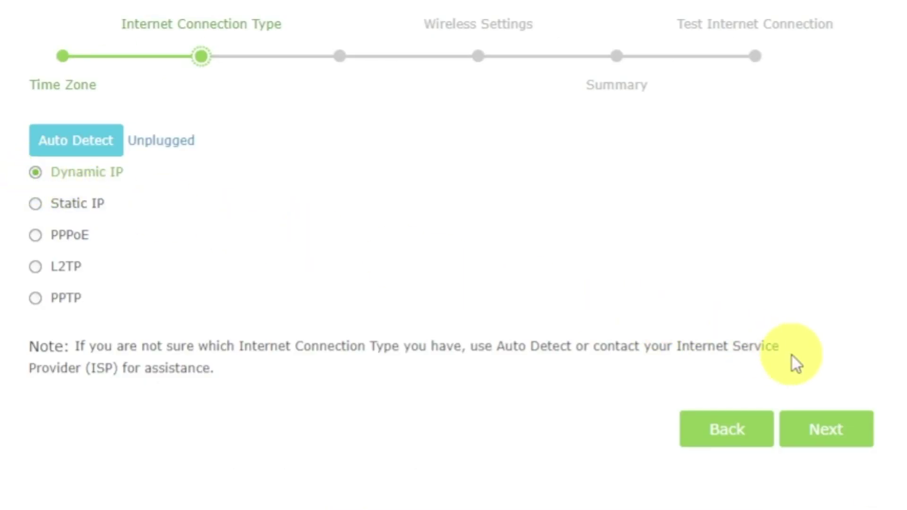
{"action": "left_click", "coordinate": [842, 432]}
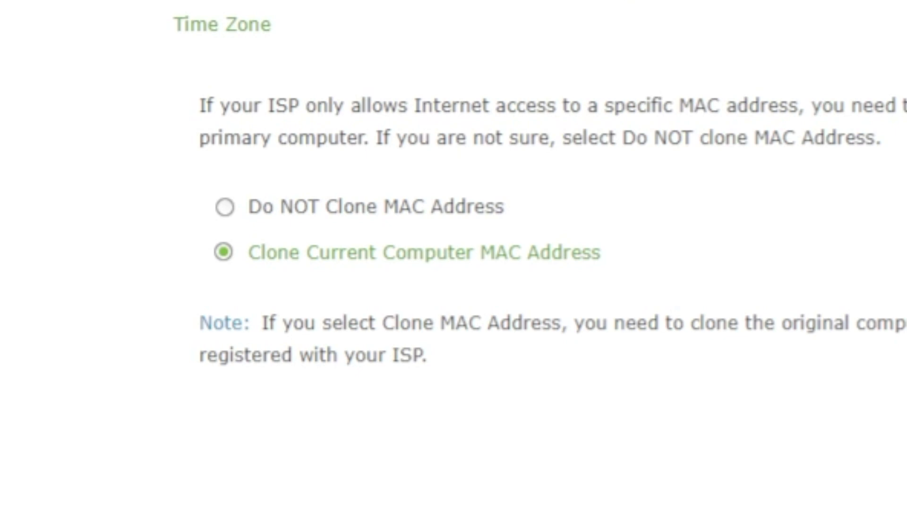
Choose Do NOT Clone MAC Address and continue to Wireless Settings
{"action": "left_click", "coordinate": [226, 205]}
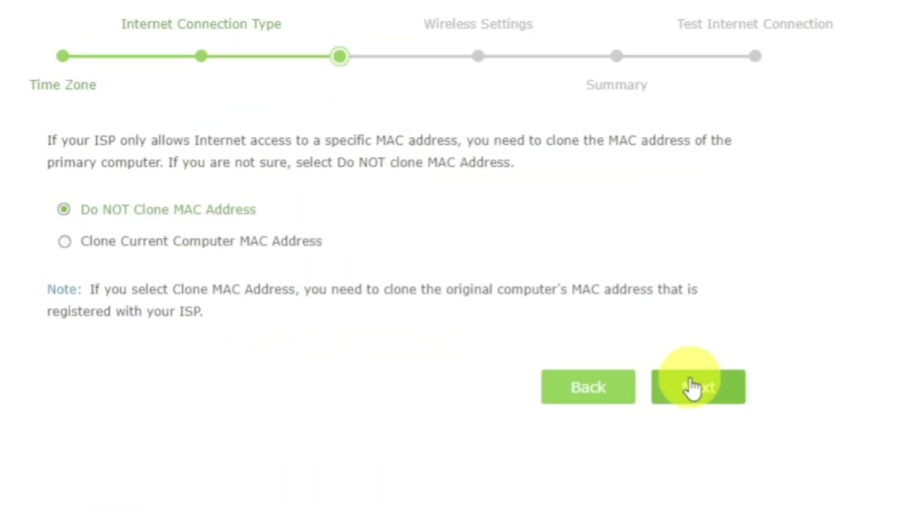
{"action": "left_click", "coordinate": [693, 387]}
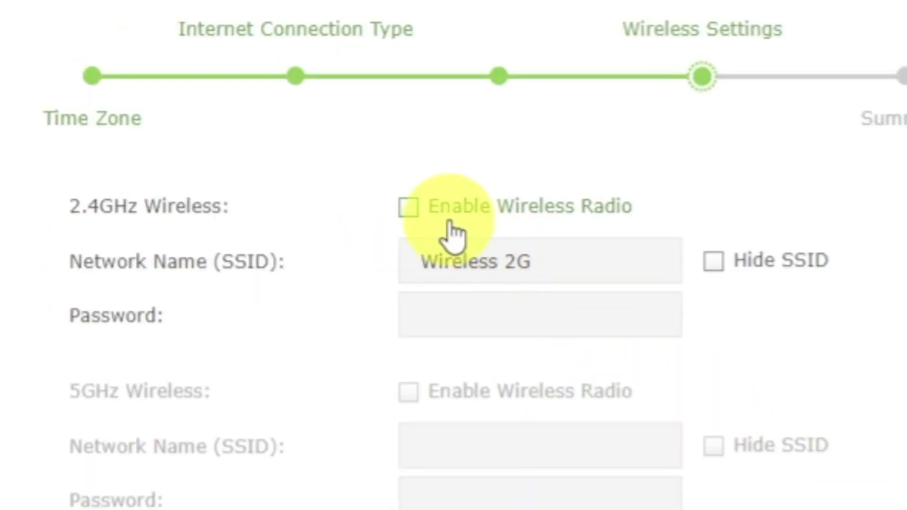
Enable the 2.4GHz Wireless 2G network with a Wi-Fi password and continue to Summary
{"action": "left_click", "coordinate": [408, 207]}
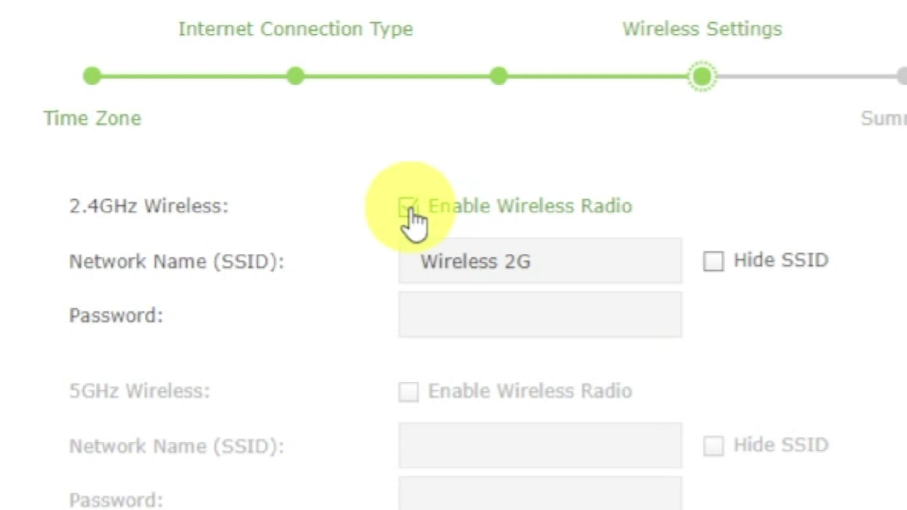
{"action": "left_click", "coordinate": [632, 267]}
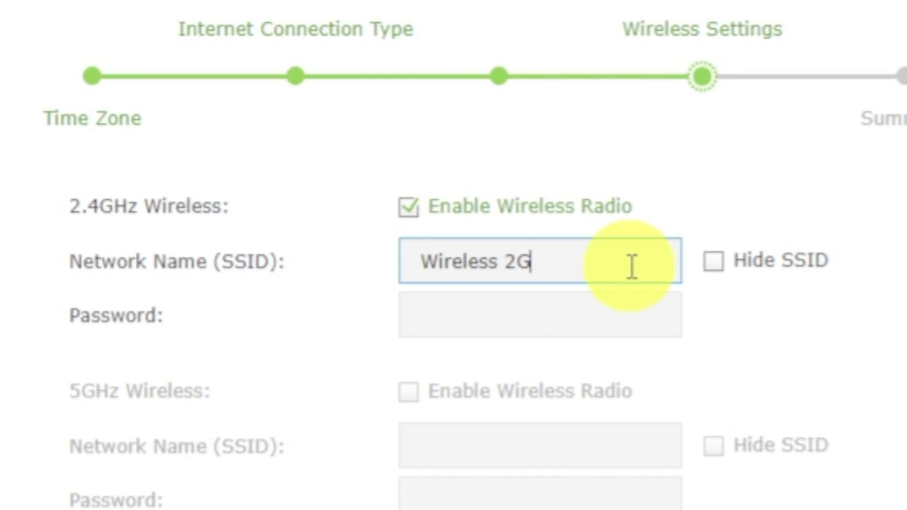
{"action": "left_click", "coordinate": [627, 317]}
{"action": "type", "text": "12"}
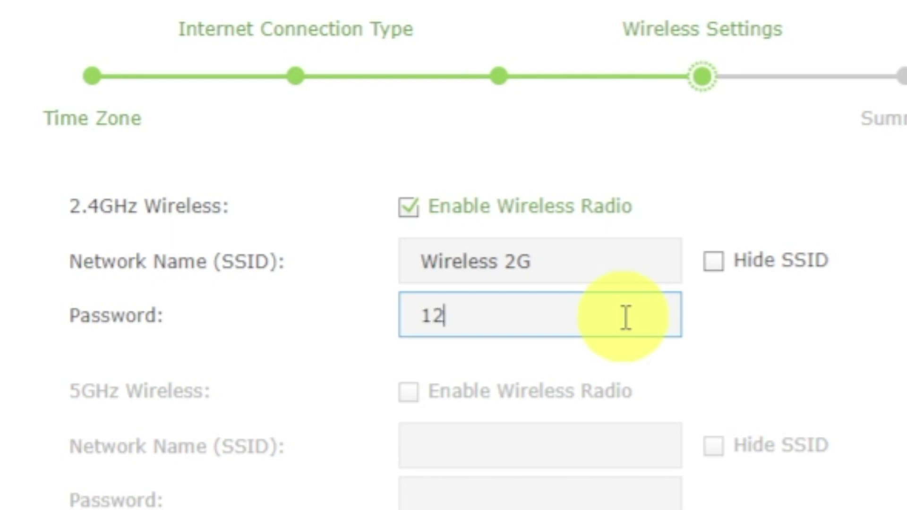
{"action": "type", "text": "345678"}
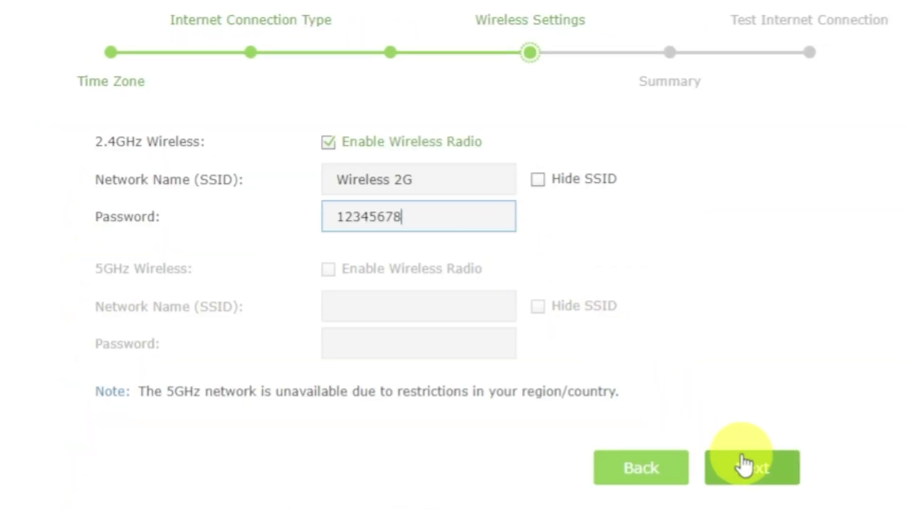
{"action": "left_click", "coordinate": [744, 466]}
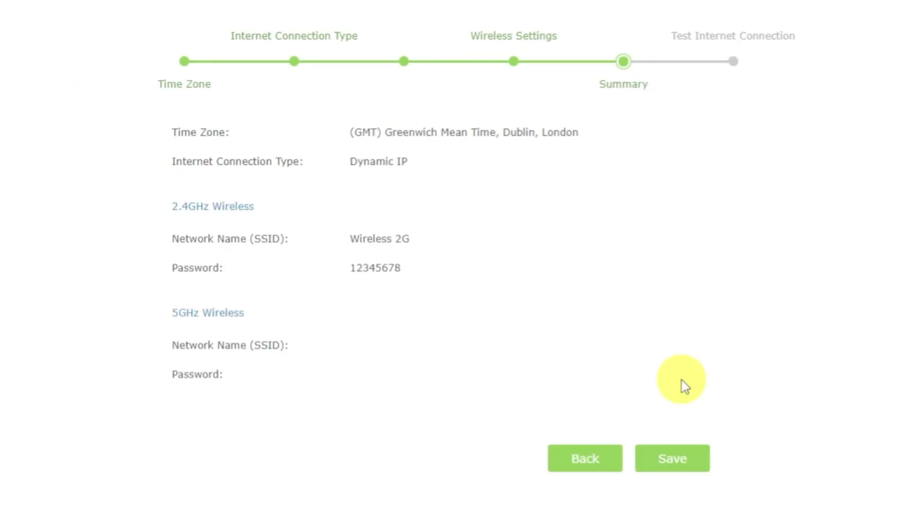
Save the Quick Setup settings and run the internet connection test, which succeeds
{"action": "left_click", "coordinate": [688, 457]}
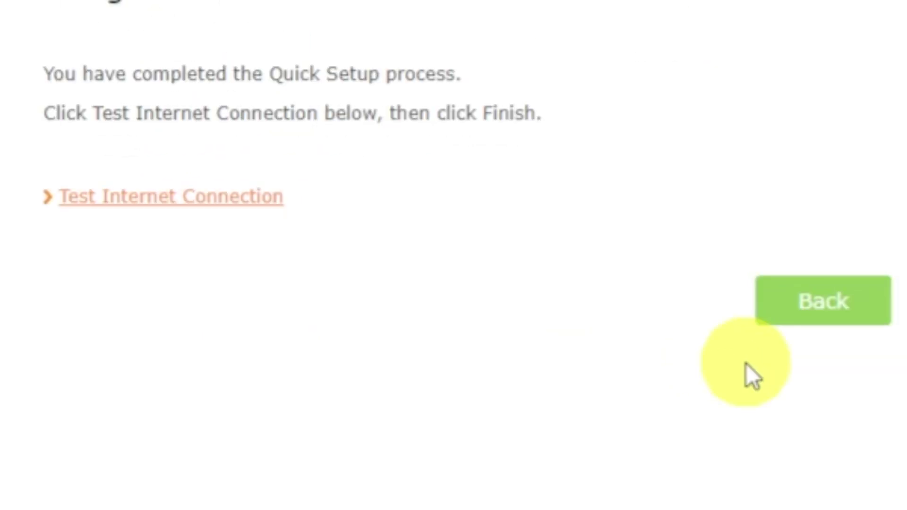
{"action": "left_click", "coordinate": [217, 208]}
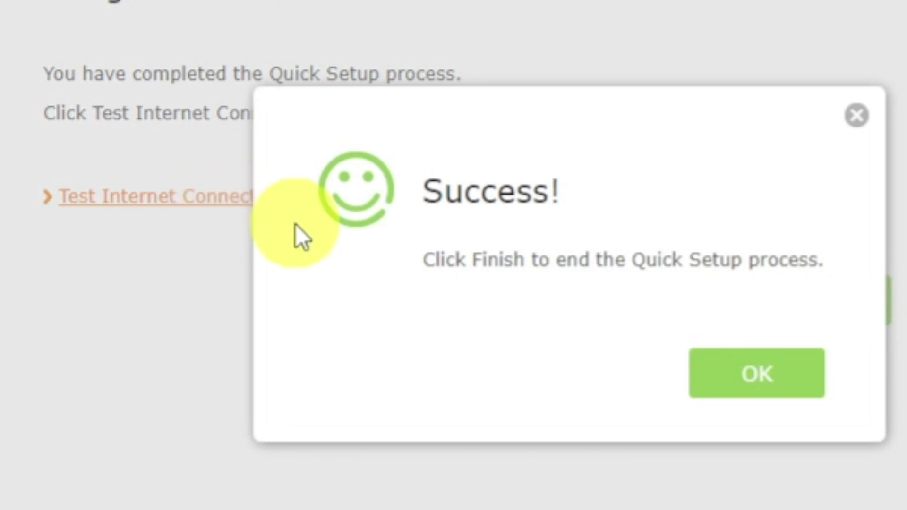
{"action": "left_click", "coordinate": [716, 375]}
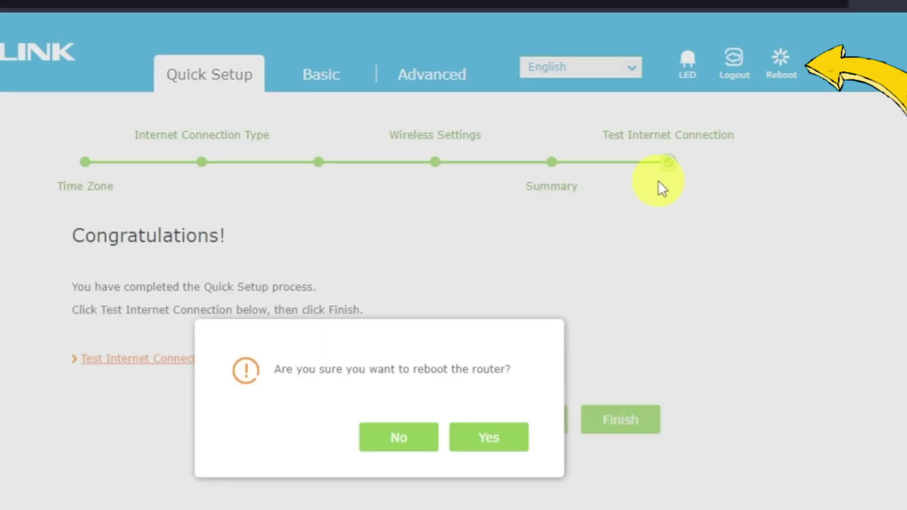
Confirm the reboot so the router restarts to the Basic Network Map
{"action": "left_click", "coordinate": [495, 440]}
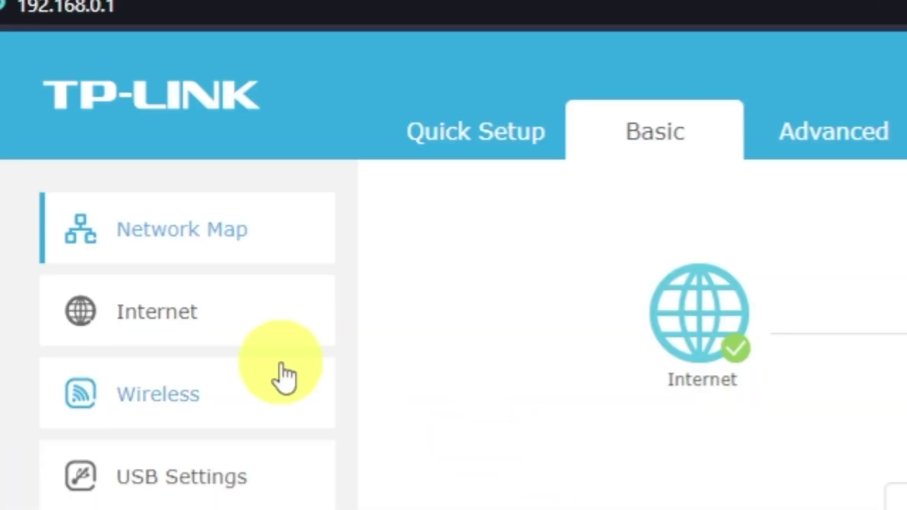
Switch Basic > Internet to Clone Current Computer MAC Address and save
{"action": "left_click", "coordinate": [184, 331]}
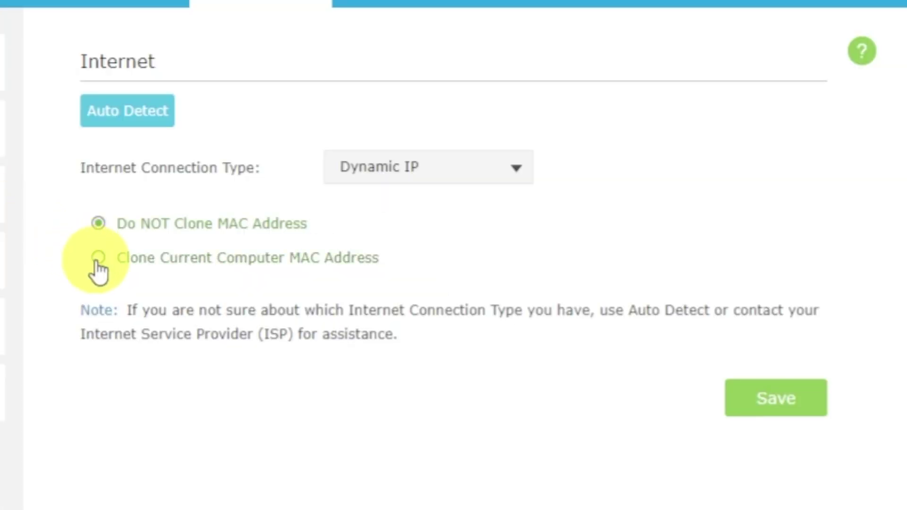
{"action": "left_click", "coordinate": [453, 472]}
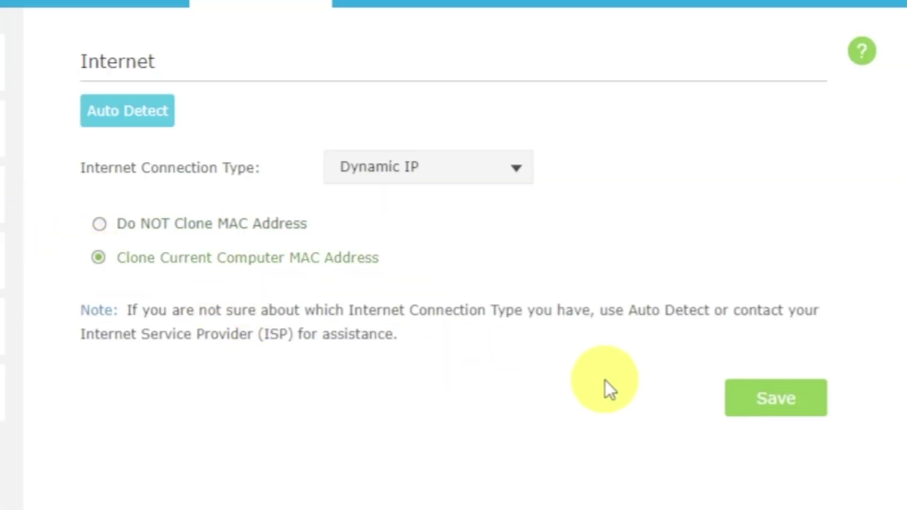
{"action": "left_click", "coordinate": [782, 401]}
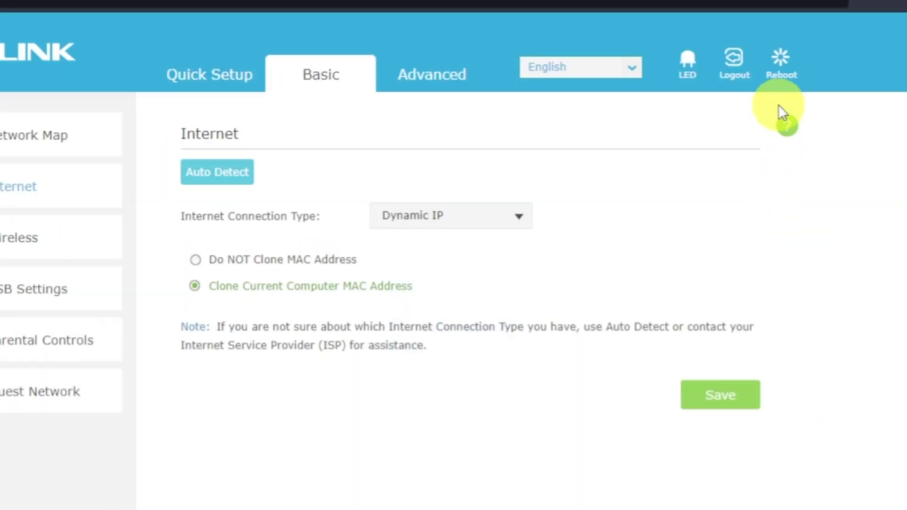
Reboot the router and confirm it to apply the MAC cloning setting
{"action": "left_click", "coordinate": [781, 61]}
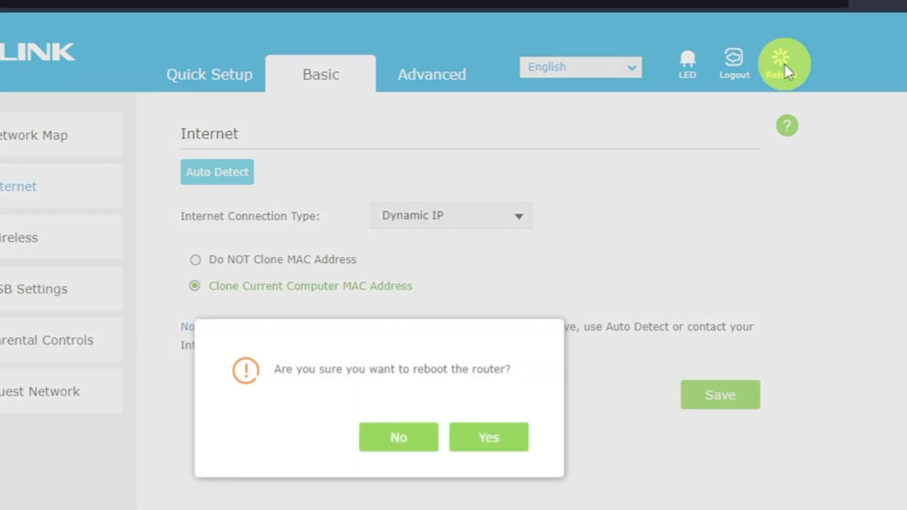
{"action": "left_click", "coordinate": [499, 441]}
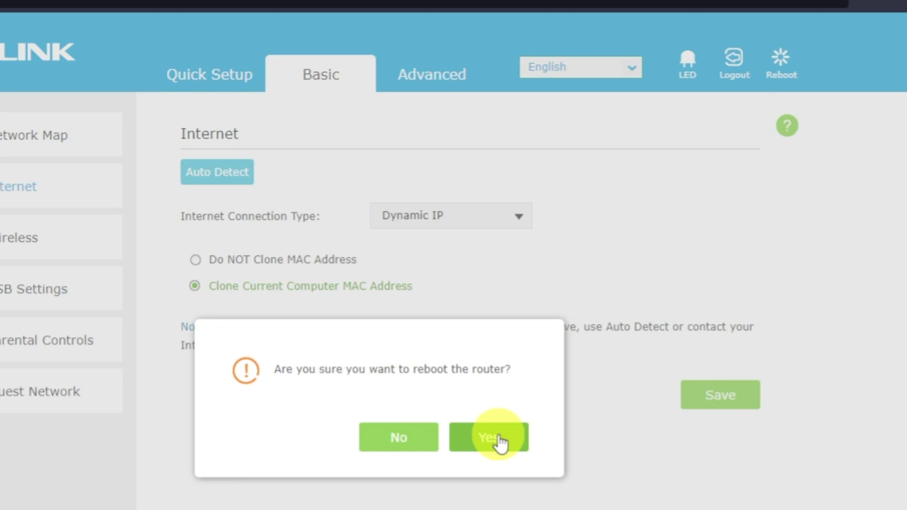